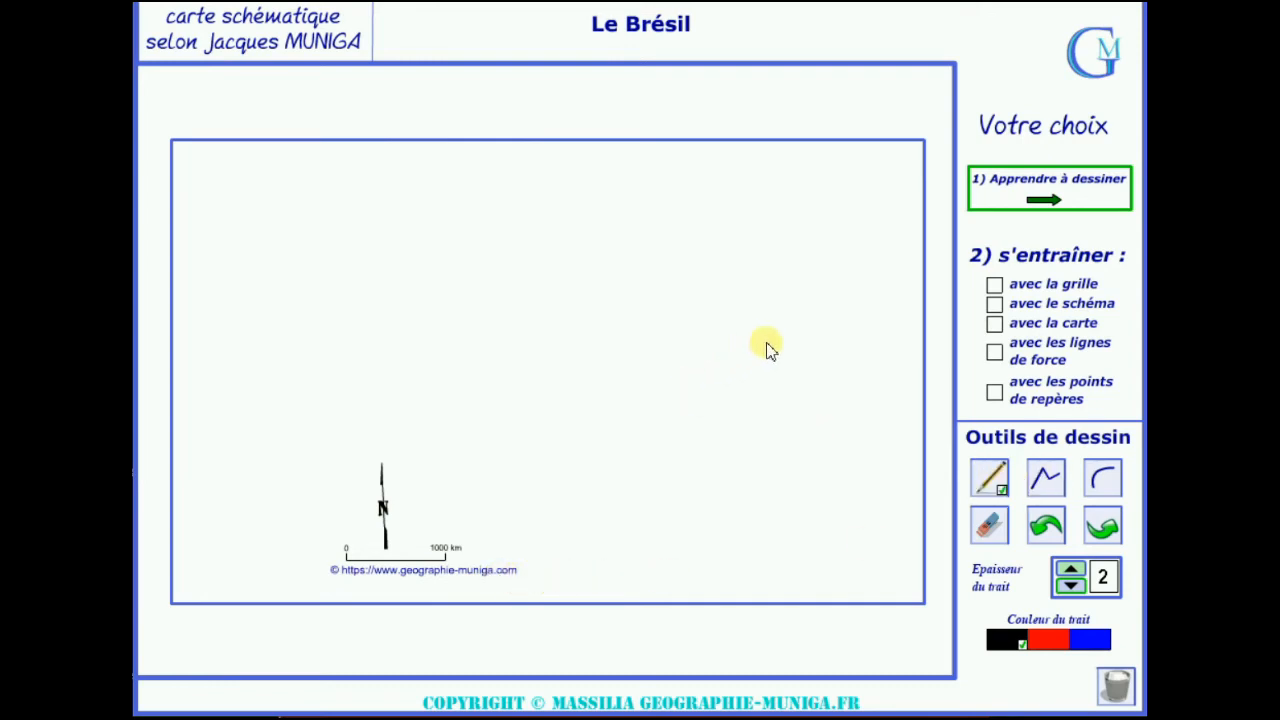
# Draw freehand pencil strokes: a black curve at thickness 2, a black V and a red curve at thickness 8.
pyautogui.moveTo(766, 345)
pyautogui.mouseDown()
pyautogui.moveTo(693, 320)
pyautogui.moveTo(669, 233)
pyautogui.mouseUp()
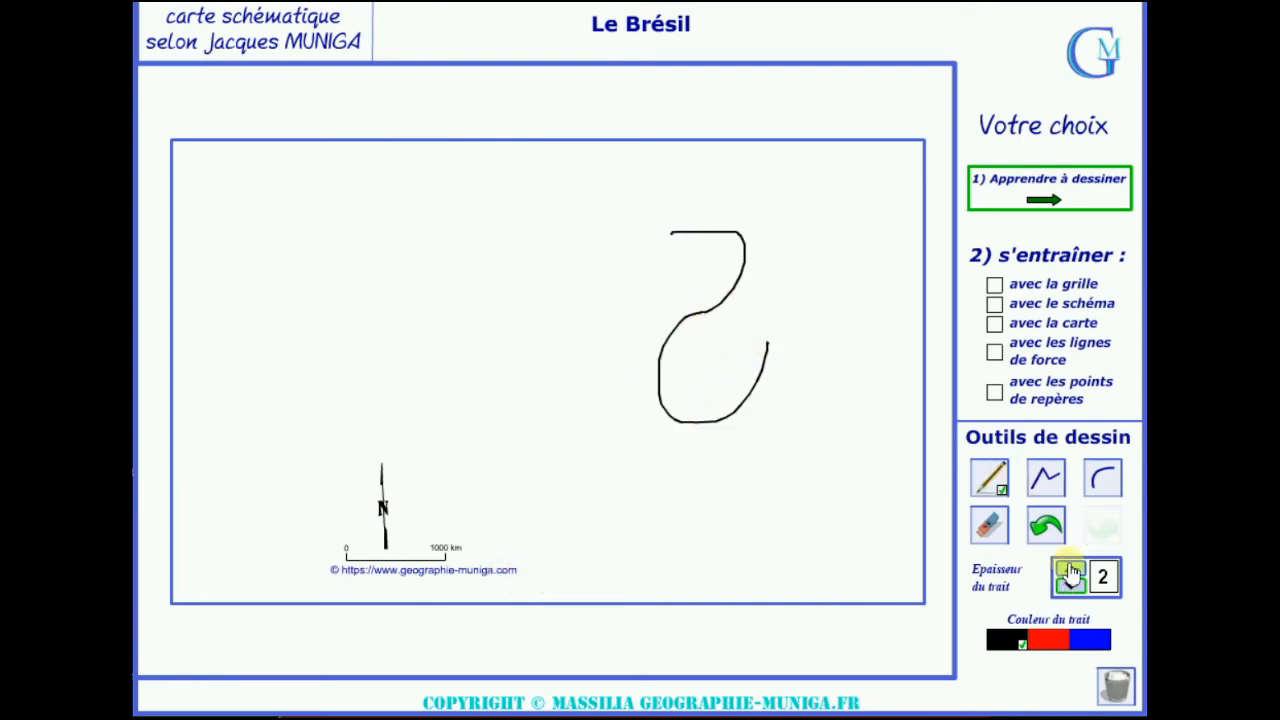
pyautogui.click(1070, 568)
pyautogui.click(1070, 568)
pyautogui.click(1070, 568)
pyautogui.click(1070, 568)
pyautogui.click(1070, 568)
pyautogui.click(1070, 568)
pyautogui.moveTo(873, 272)
pyautogui.mouseDown()
pyautogui.moveTo(797, 340)
pyautogui.moveTo(808, 268)
pyautogui.moveTo(827, 318)
pyautogui.moveTo(658, 342)
pyautogui.mouseUp()
pyautogui.click(1047, 640)
# Draw a red three-segment zigzag with the polyline tool and a red arc below it with the curve tool.
pyautogui.click(1047, 480)
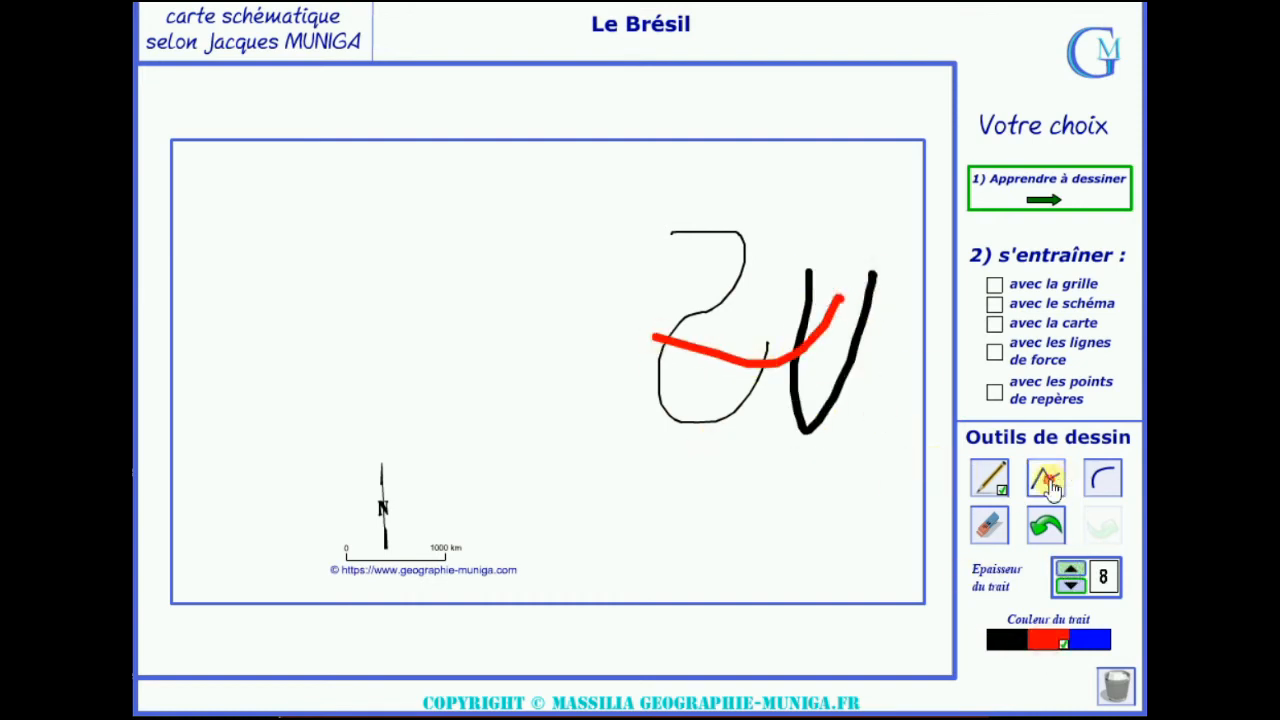
pyautogui.click(321, 245)
pyautogui.click(530, 392)
pyautogui.click(611, 233)
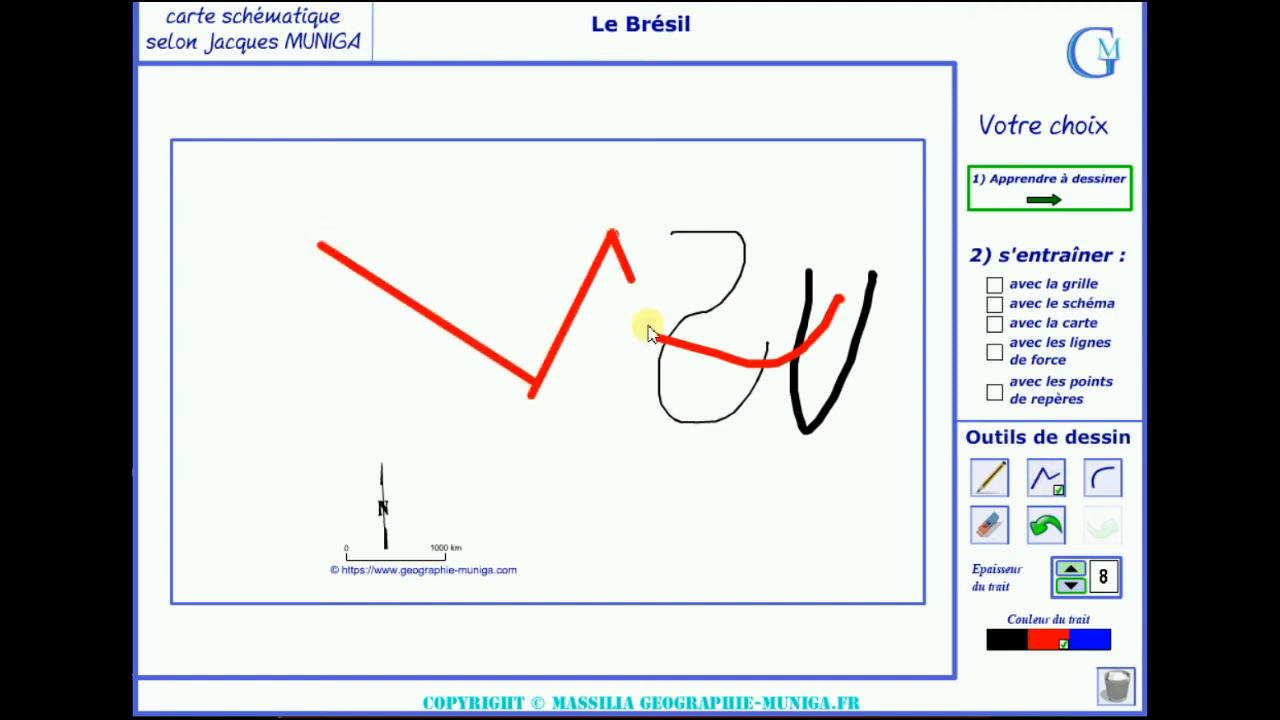
pyautogui.doubleClick(663, 382)
pyautogui.click(1102, 478)
pyautogui.moveTo(594, 488)
pyautogui.mouseDown()
pyautogui.moveTo(743, 543)
pyautogui.moveTo(746, 568)
pyautogui.mouseUp()
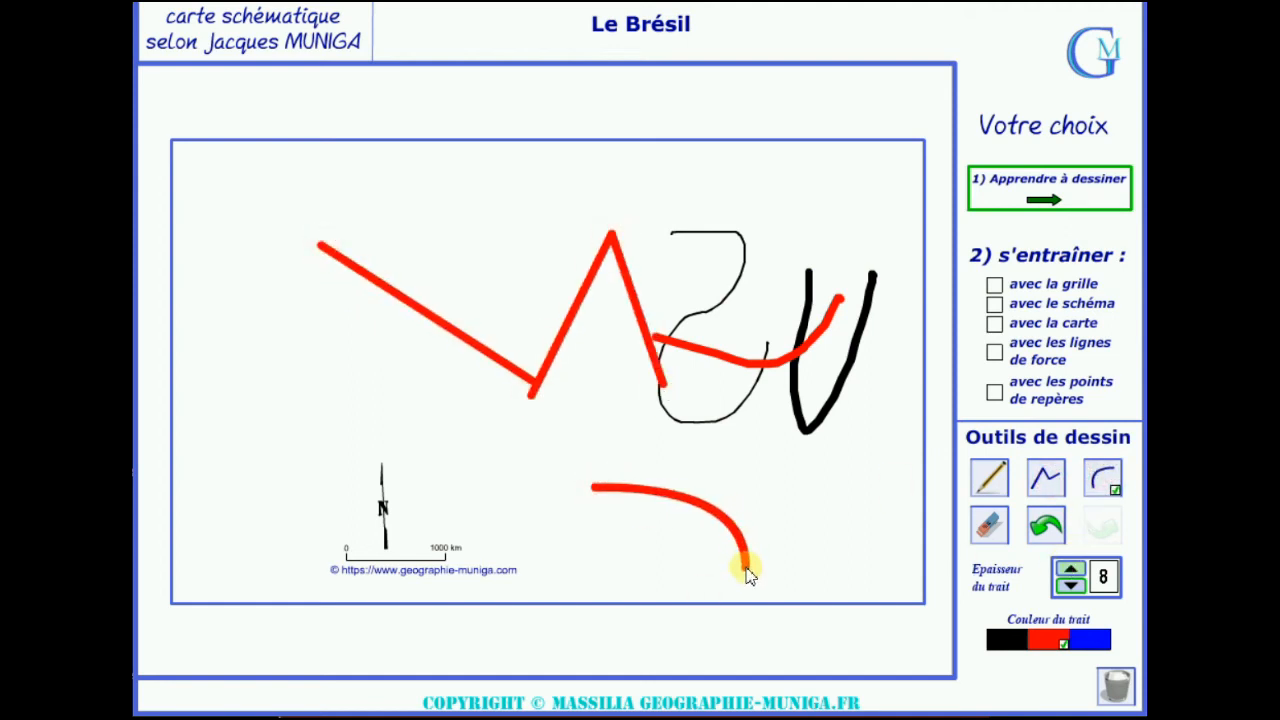
# Erase the lower end of the red arc using the eraser at thickness 13.
pyautogui.click(992, 532)
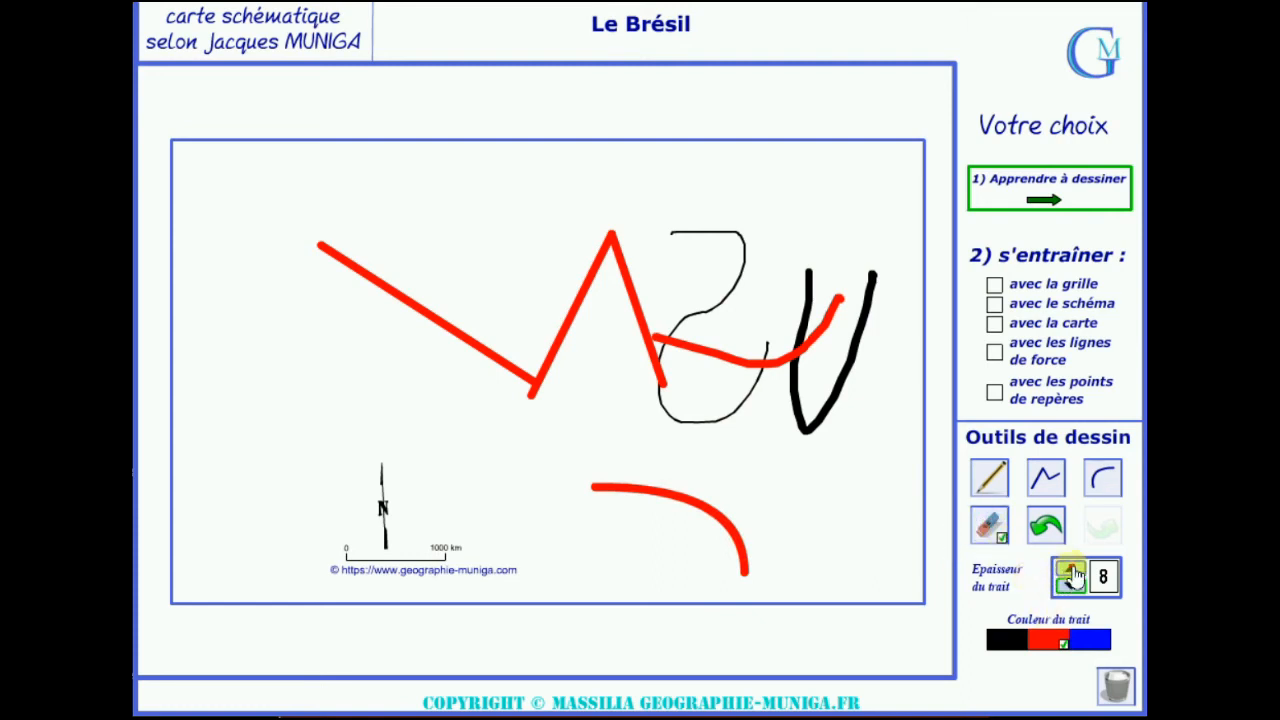
pyautogui.click(1070, 568)
pyautogui.click(1070, 568)
pyautogui.click(1070, 568)
pyautogui.click(1072, 570)
pyautogui.click(1072, 570)
pyautogui.moveTo(749, 577)
pyautogui.mouseDown()
pyautogui.moveTo(731, 561)
pyautogui.moveTo(737, 541)
pyautogui.moveTo(751, 544)
pyautogui.moveTo(740, 530)
pyautogui.mouseUp()
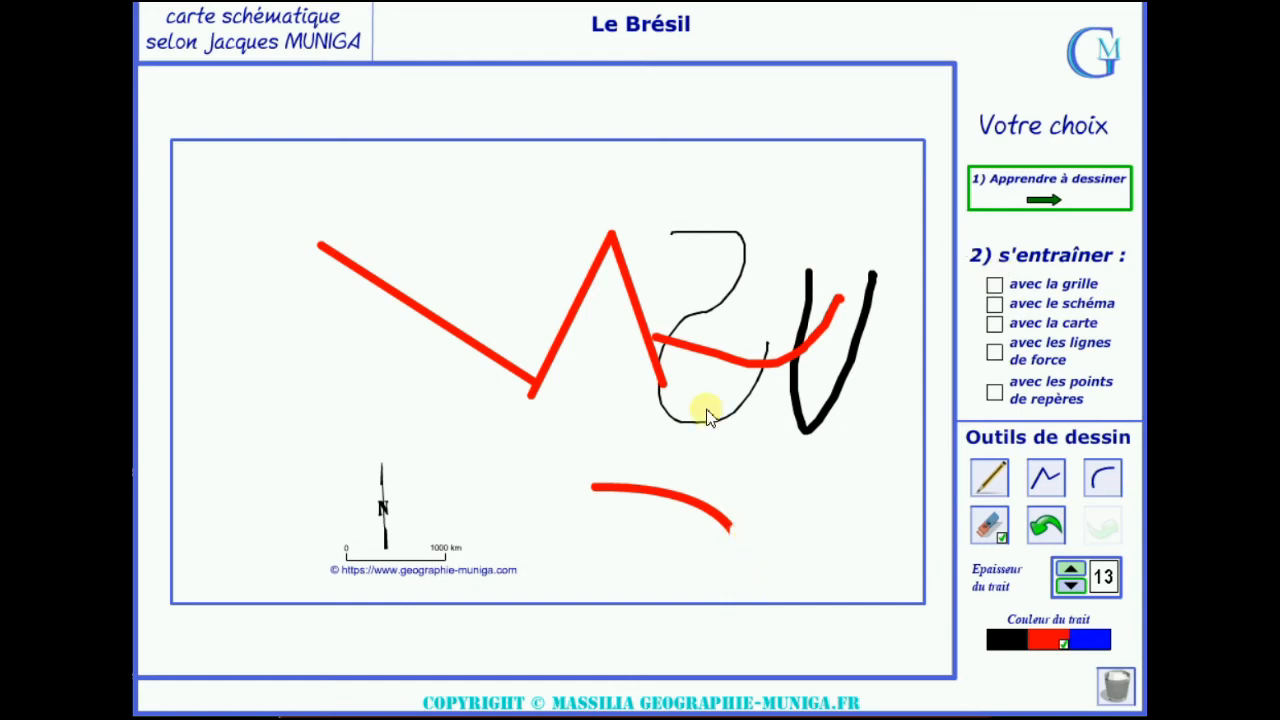
# Undo the erasure and the red arc, and redo the arc.
pyautogui.click(1045, 528)
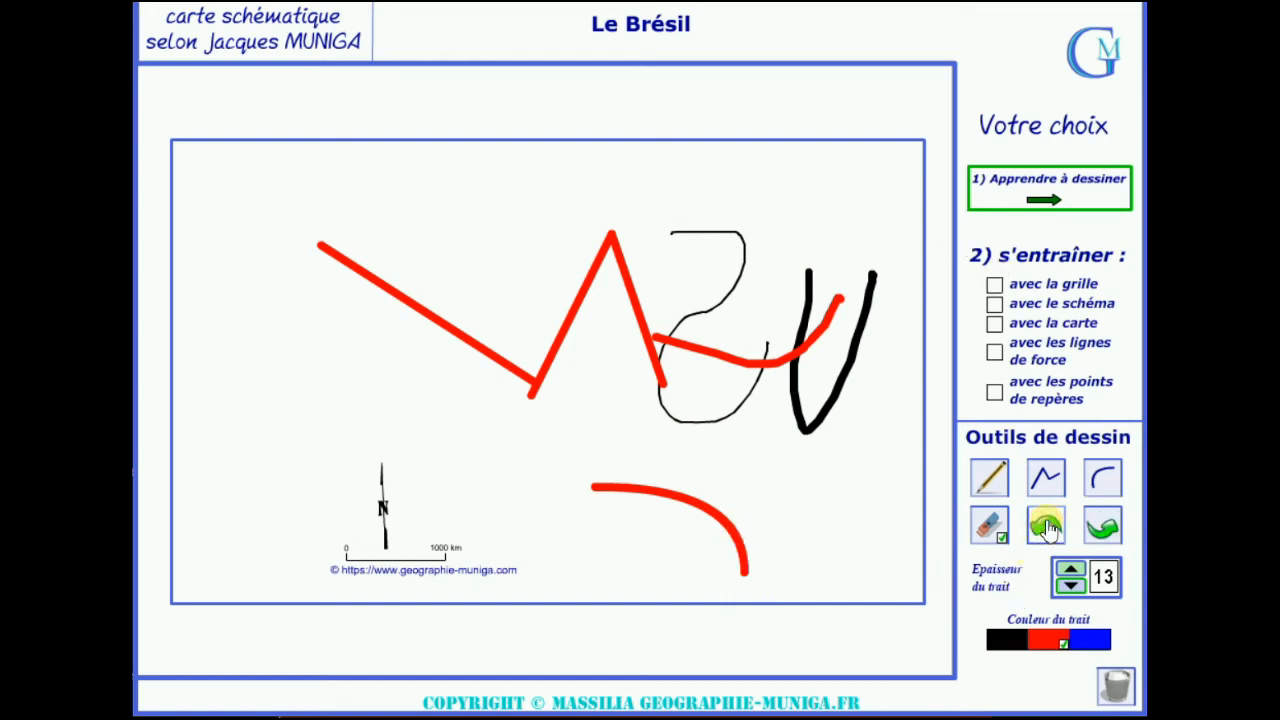
pyautogui.click(1045, 528)
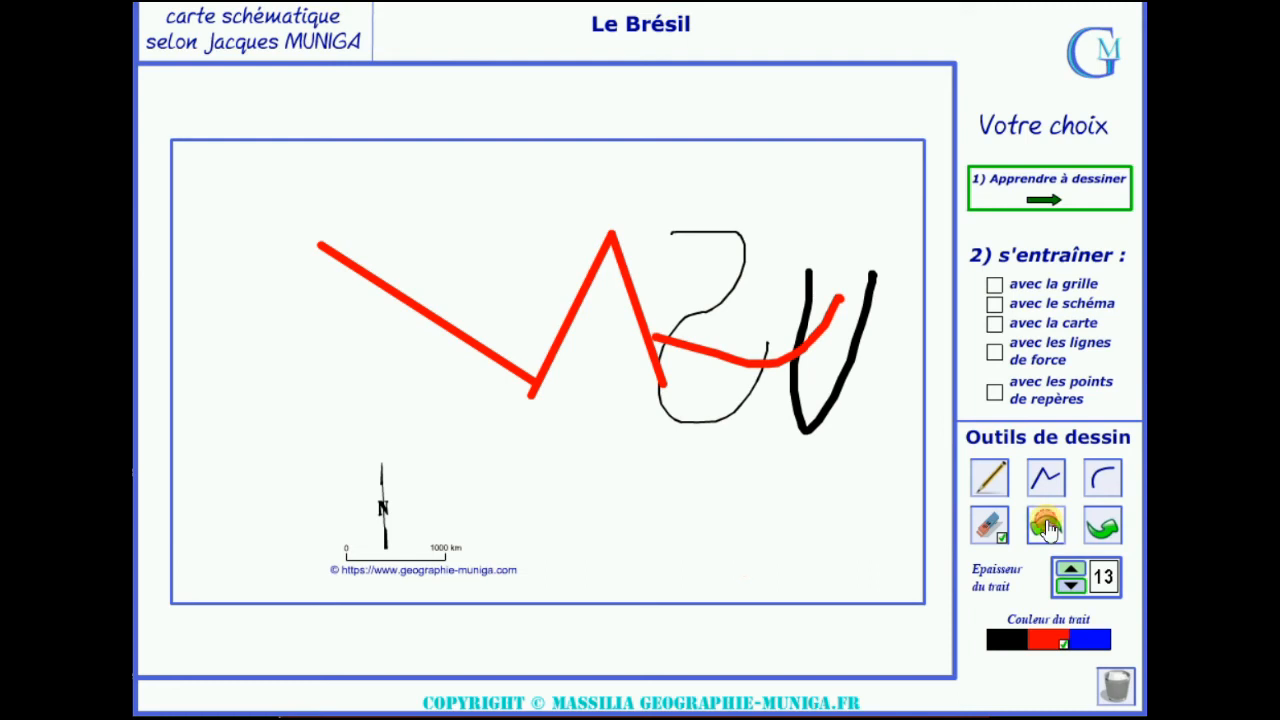
pyautogui.click(1105, 527)
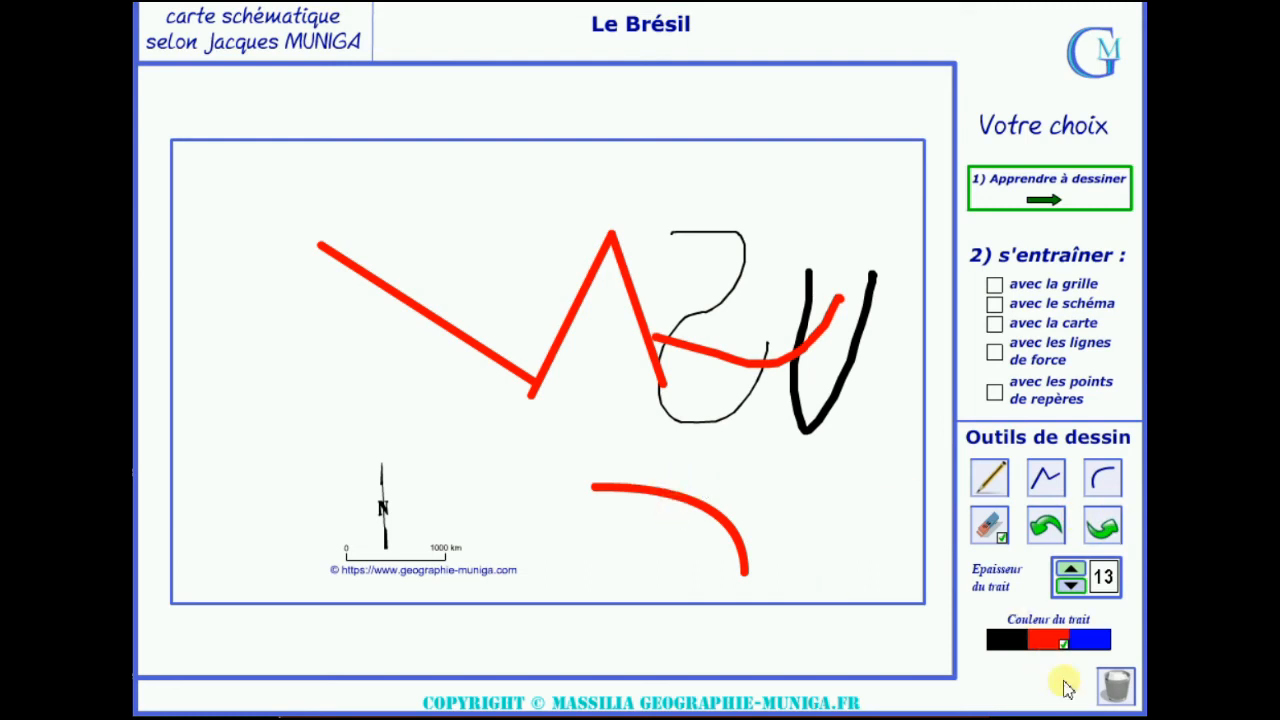
# Clear the whole drawing and display the grid with the schematic outline of Brazil.
pyautogui.click(1118, 688)
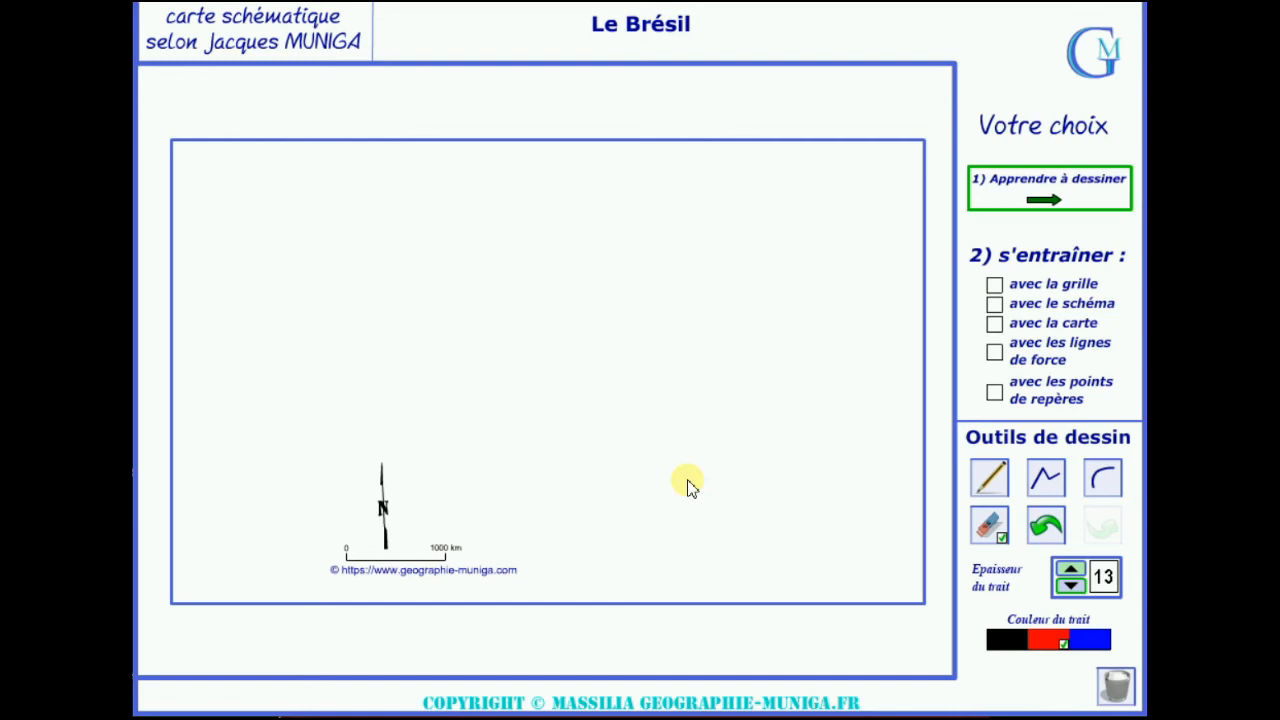
pyautogui.click(994, 286)
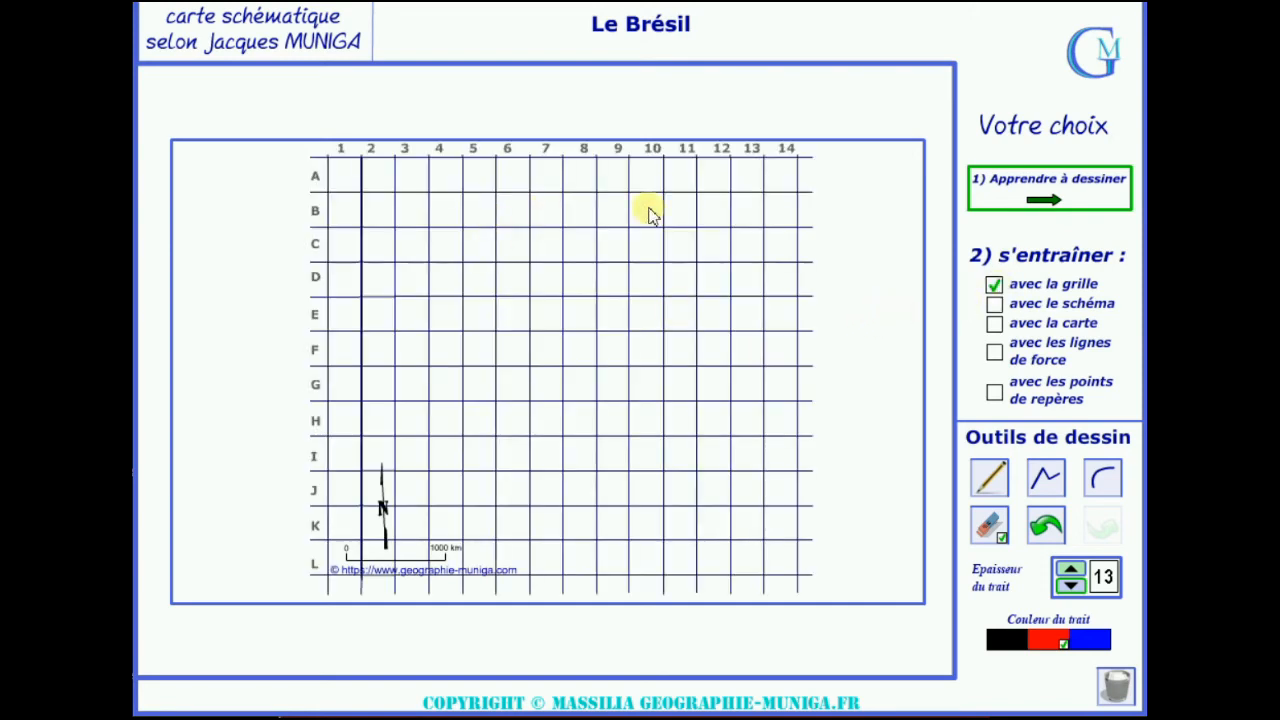
pyautogui.click(1002, 642)
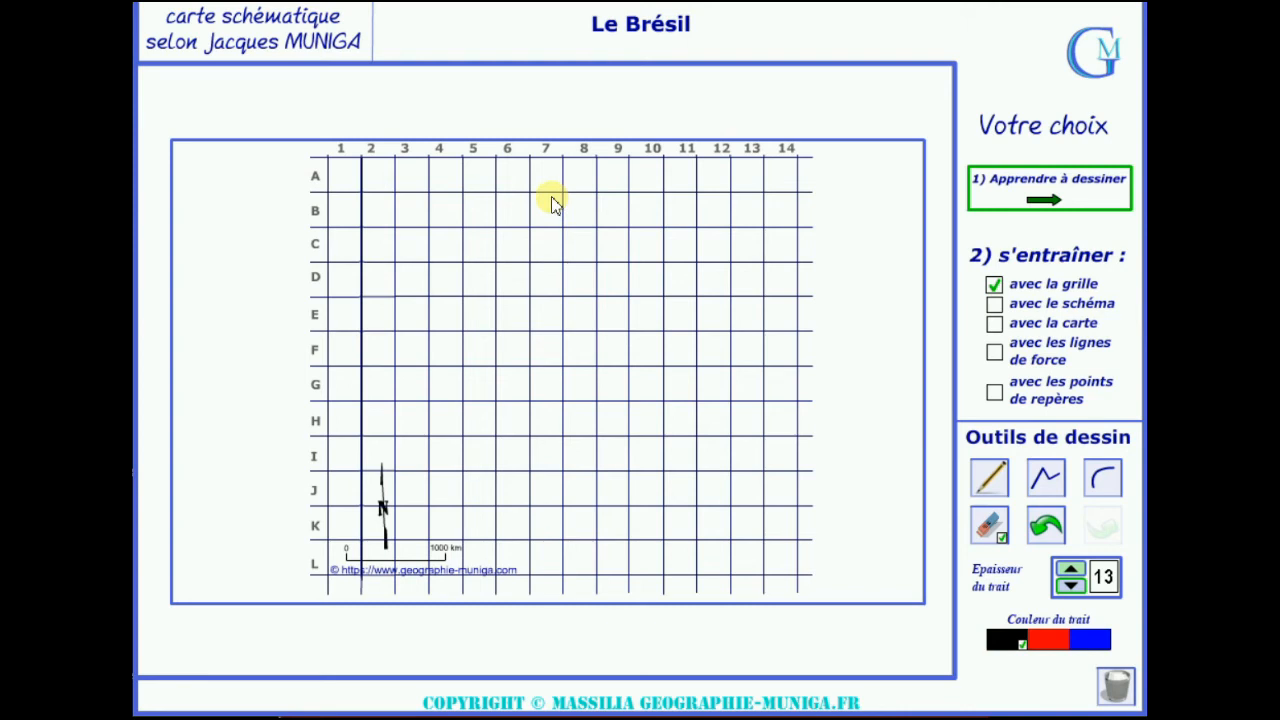
pyautogui.click(998, 310)
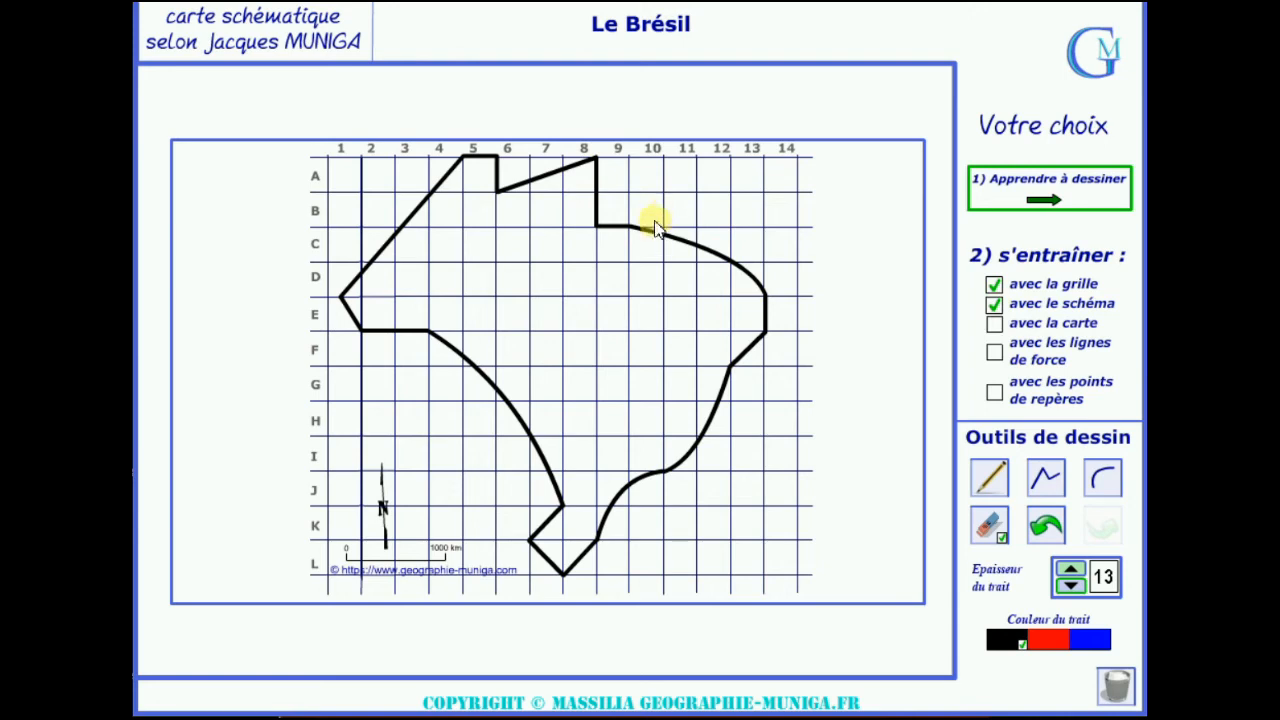
# Trace the outline's straight northern and western borders with a red polyline of thickness 10, from the corner under B8 to the start of the southwestern curve.
pyautogui.click(1053, 645)
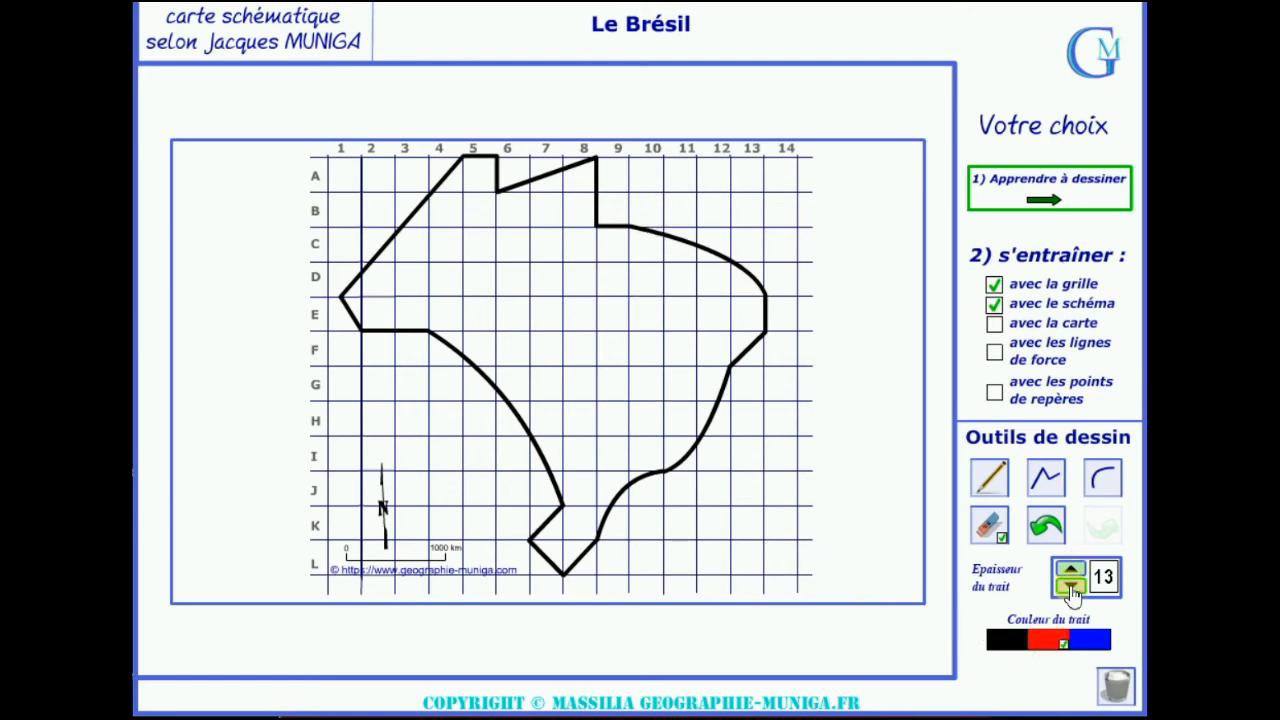
pyautogui.click(1071, 588)
pyautogui.click(1071, 588)
pyautogui.click(1071, 588)
pyautogui.click(596, 227)
pyautogui.click(1041, 482)
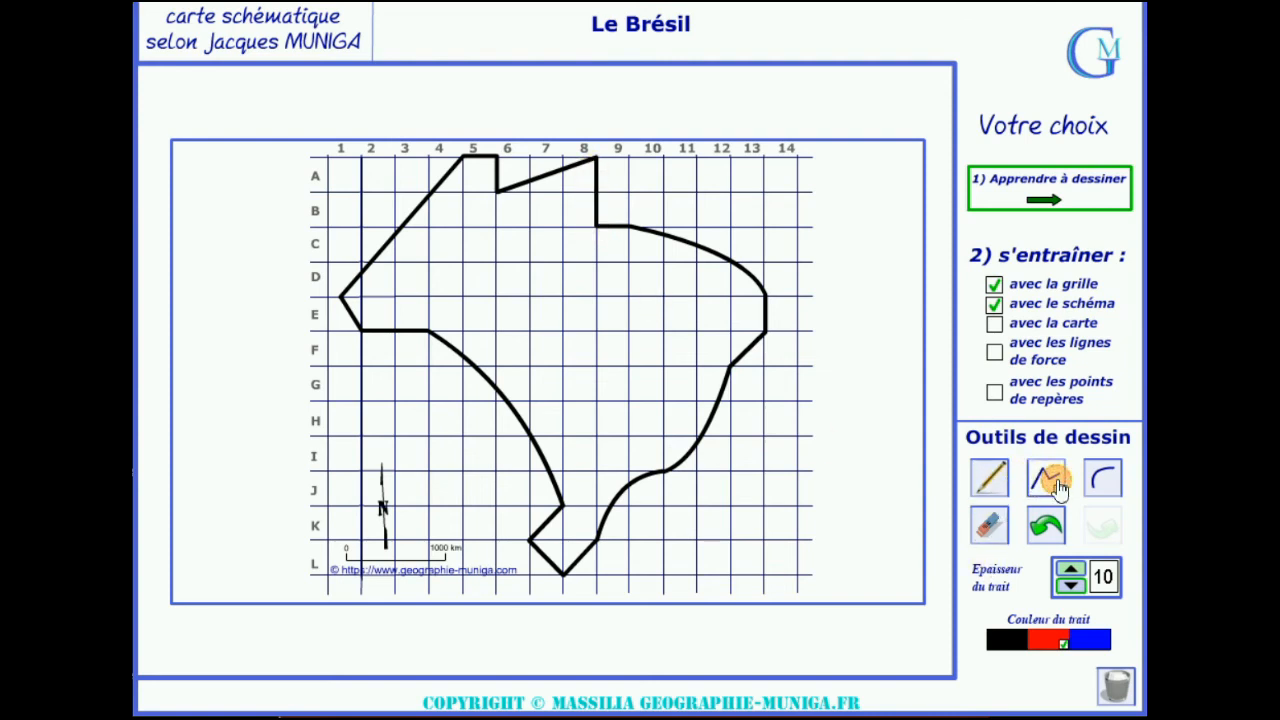
pyautogui.click(596, 227)
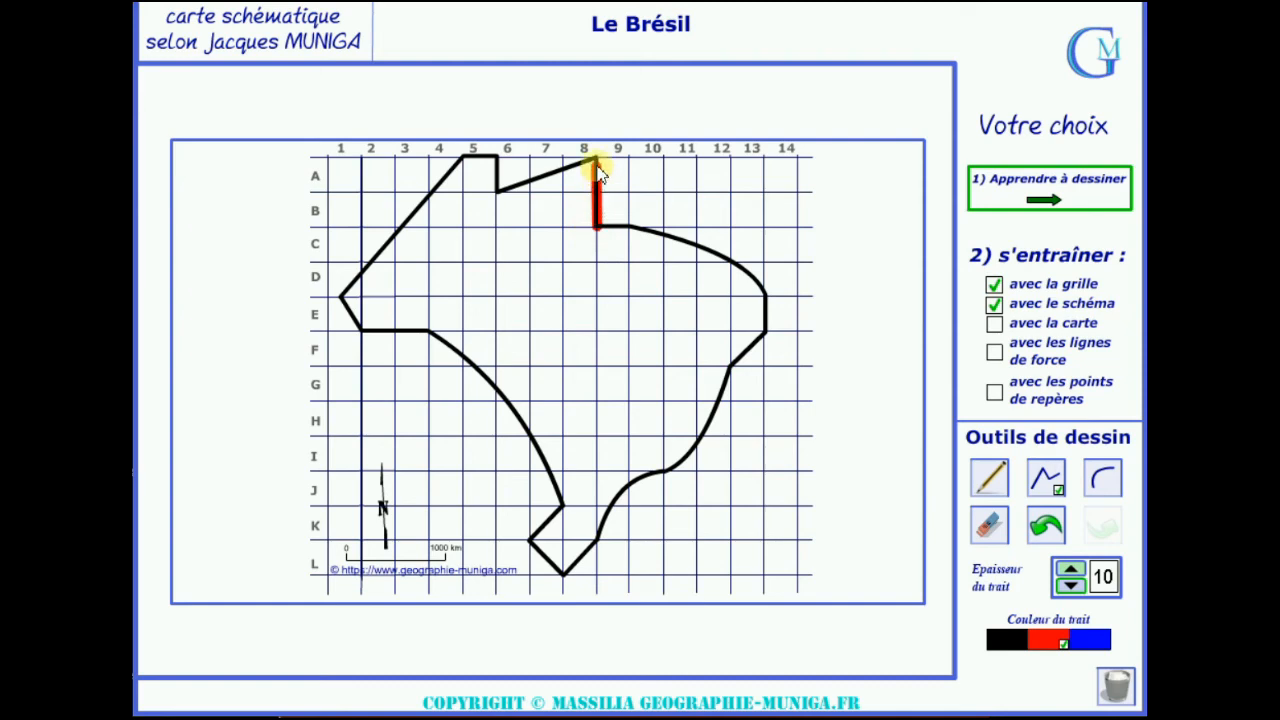
pyautogui.click(596, 163)
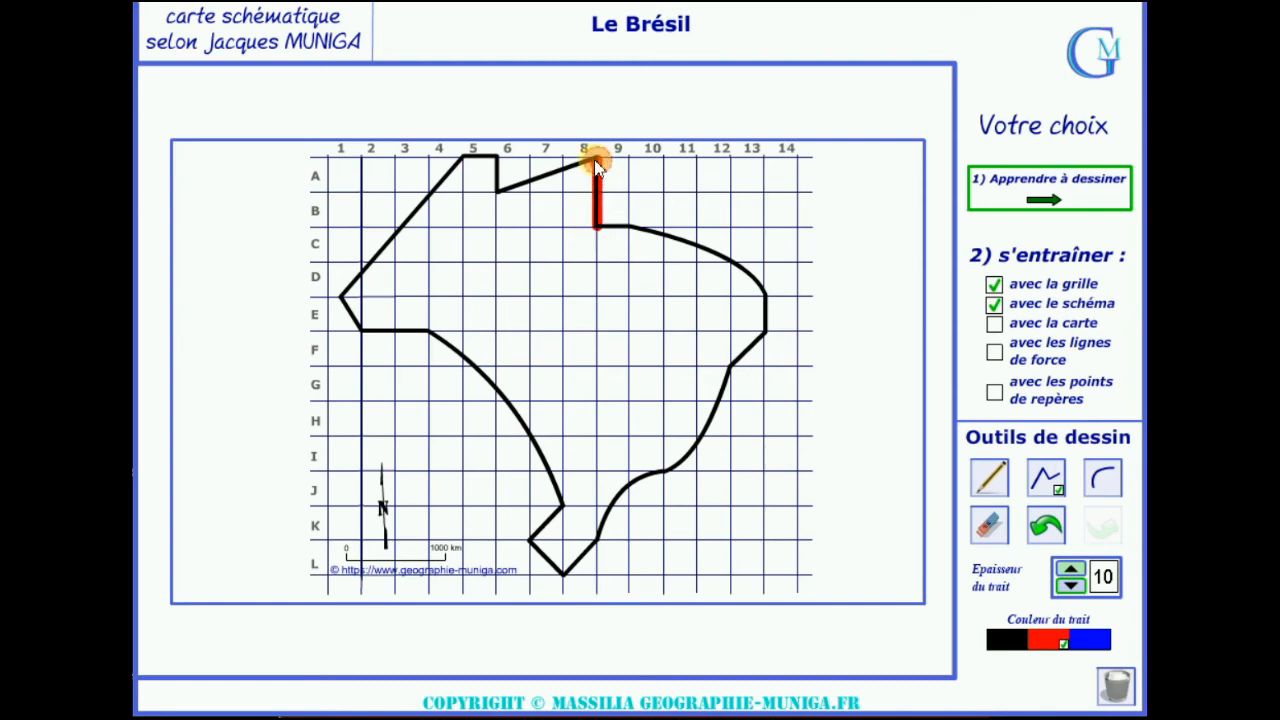
pyautogui.click(500, 190)
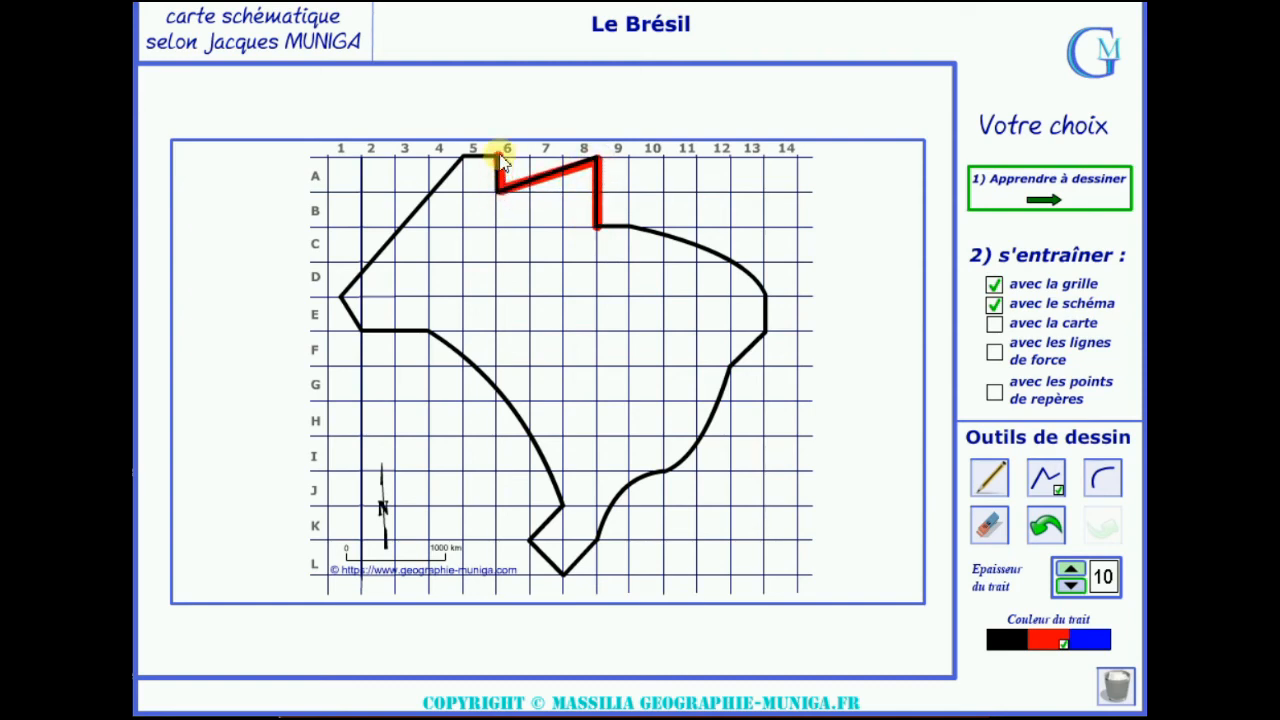
pyautogui.click(501, 158)
pyautogui.click(462, 158)
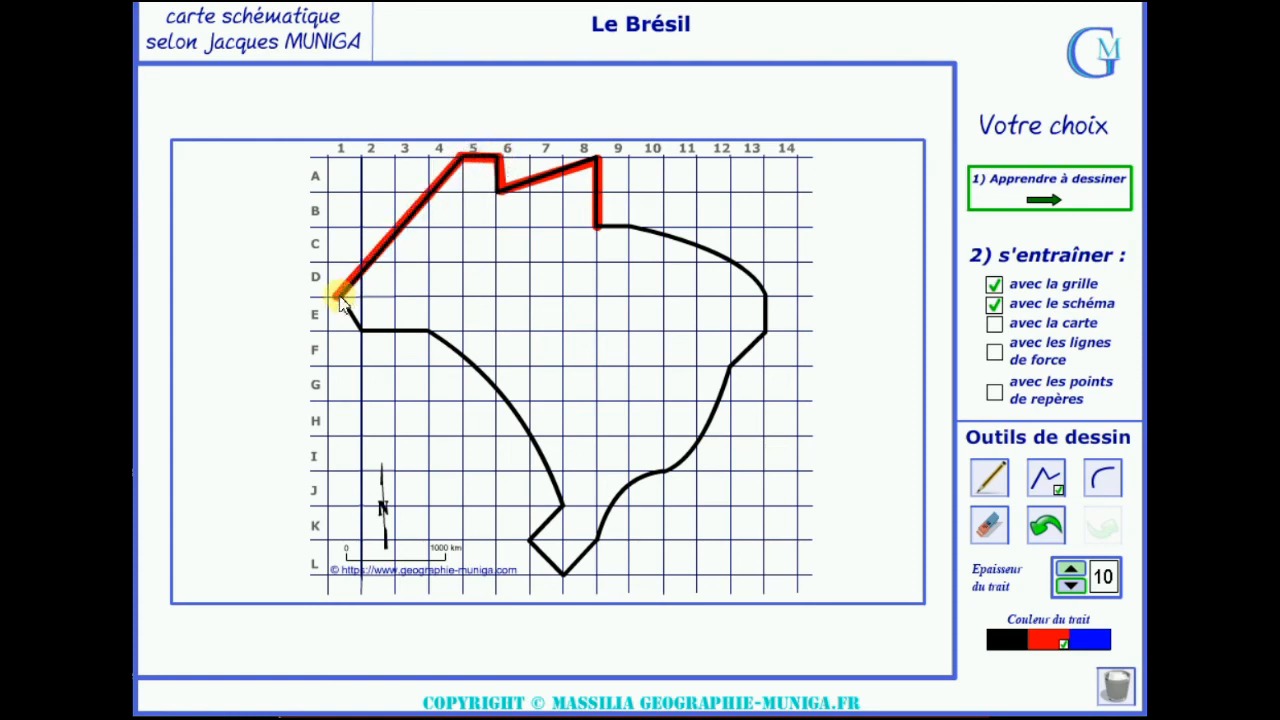
pyautogui.click(338, 296)
pyautogui.click(361, 332)
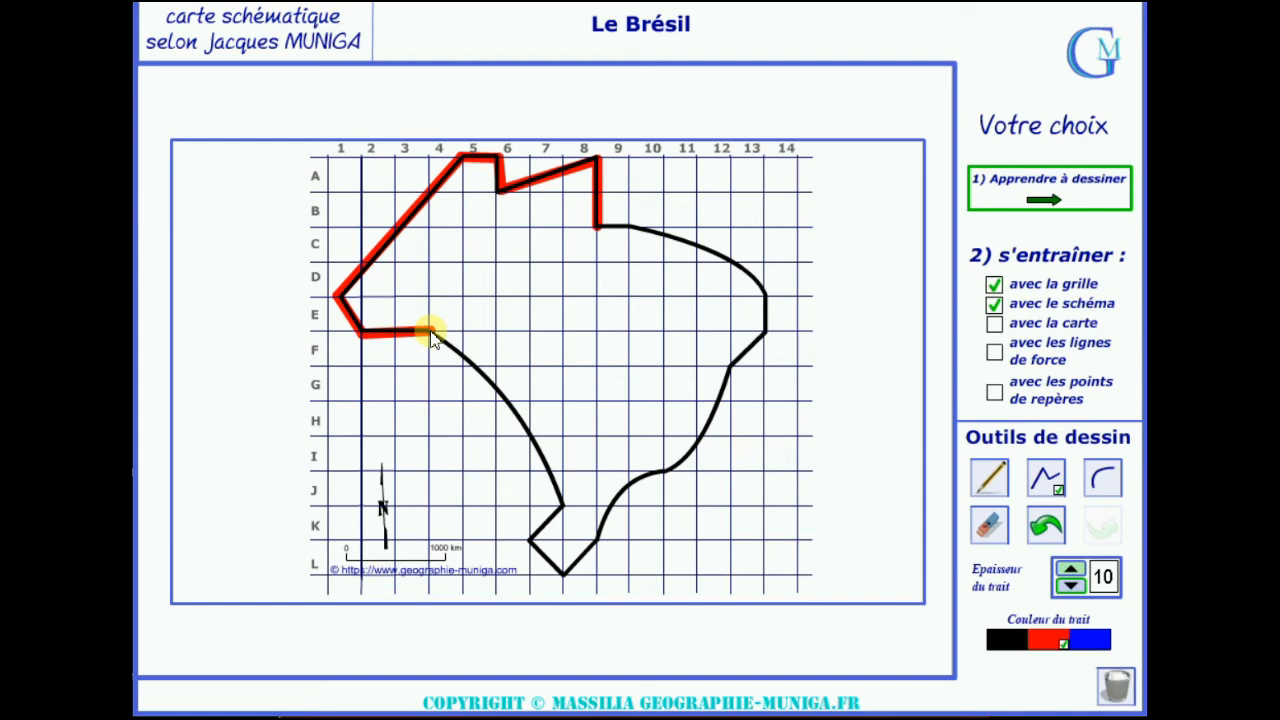
pyautogui.doubleClick(432, 336)
# Hide the schematic outline and display the lines of force and the reference points over the grid.
pyautogui.click(995, 305)
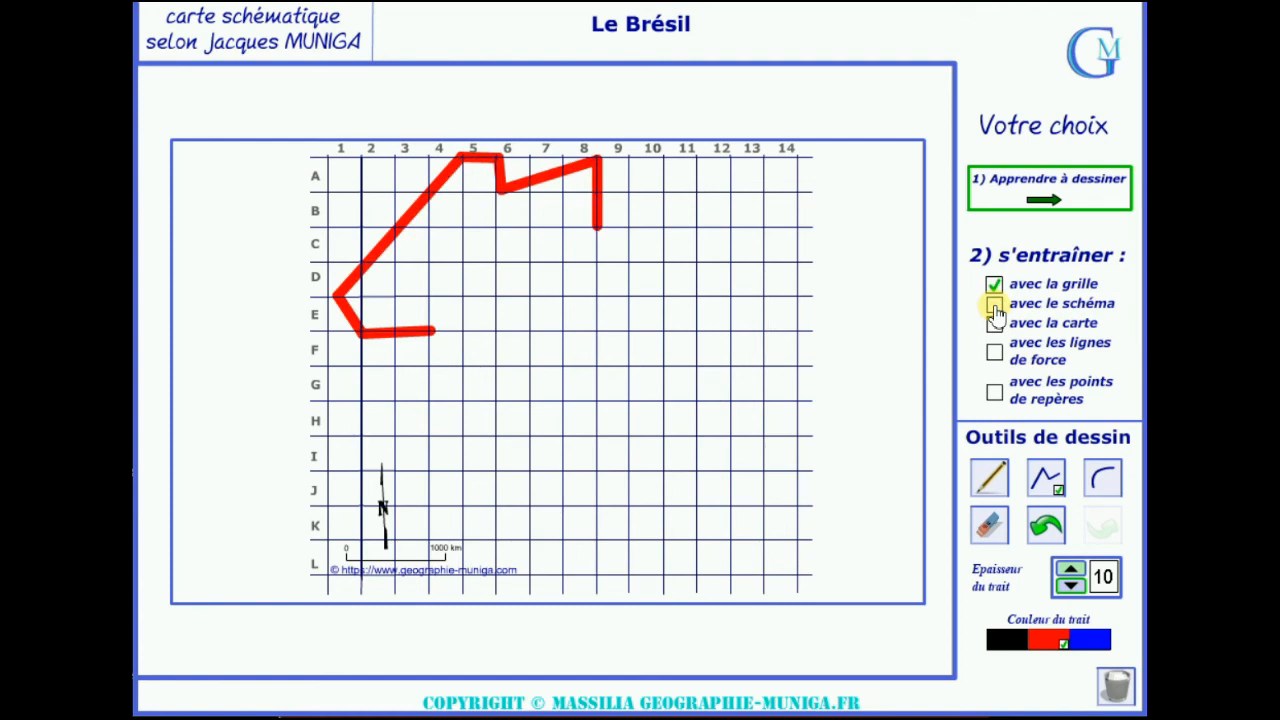
pyautogui.click(995, 305)
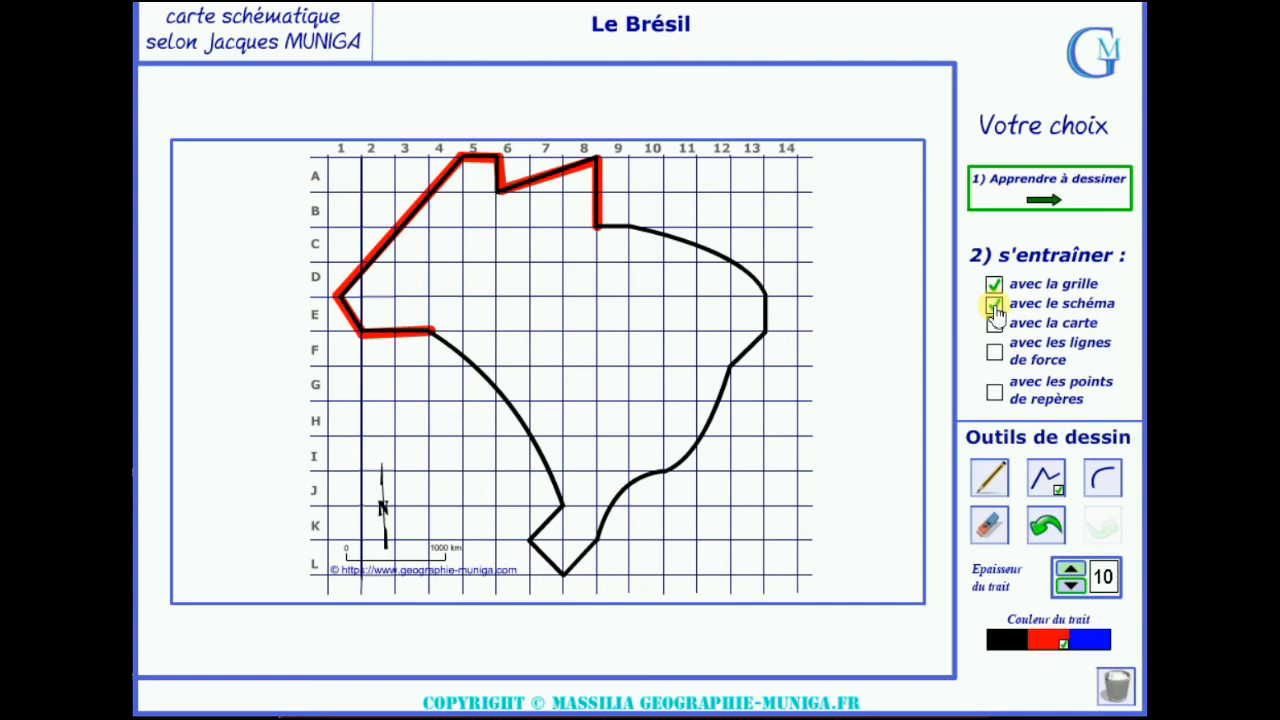
pyautogui.click(995, 307)
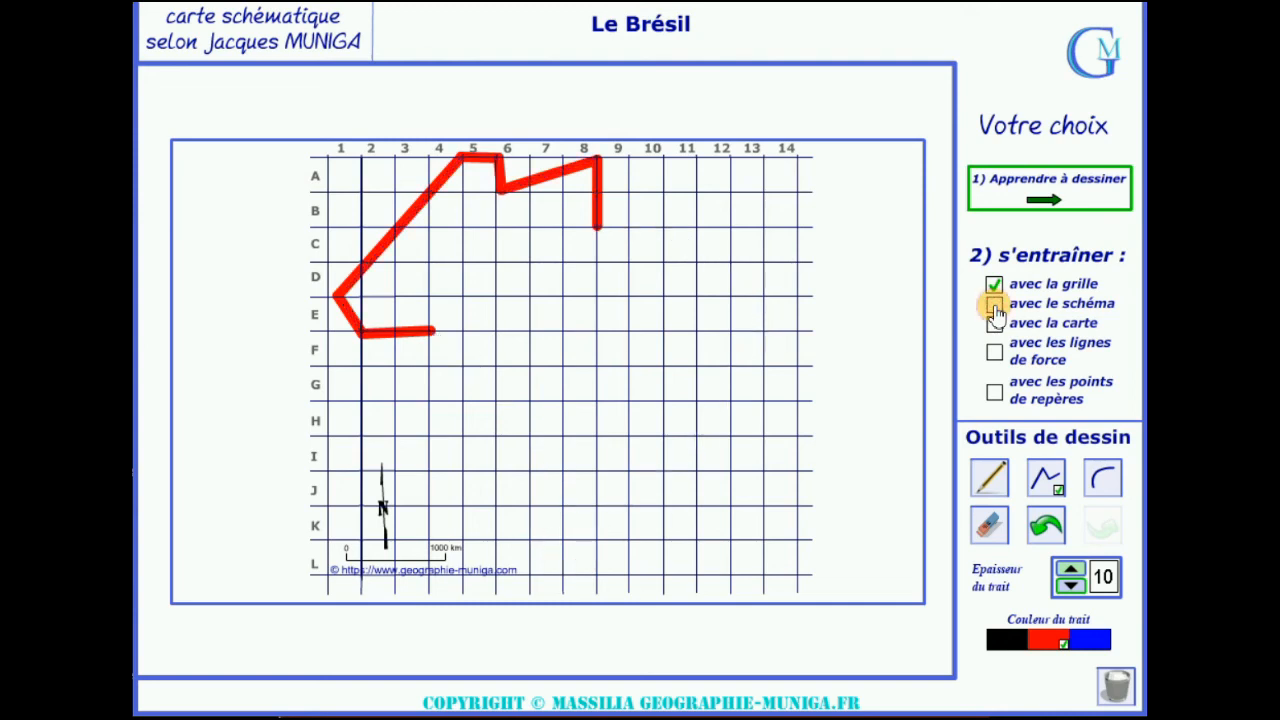
pyautogui.click(995, 355)
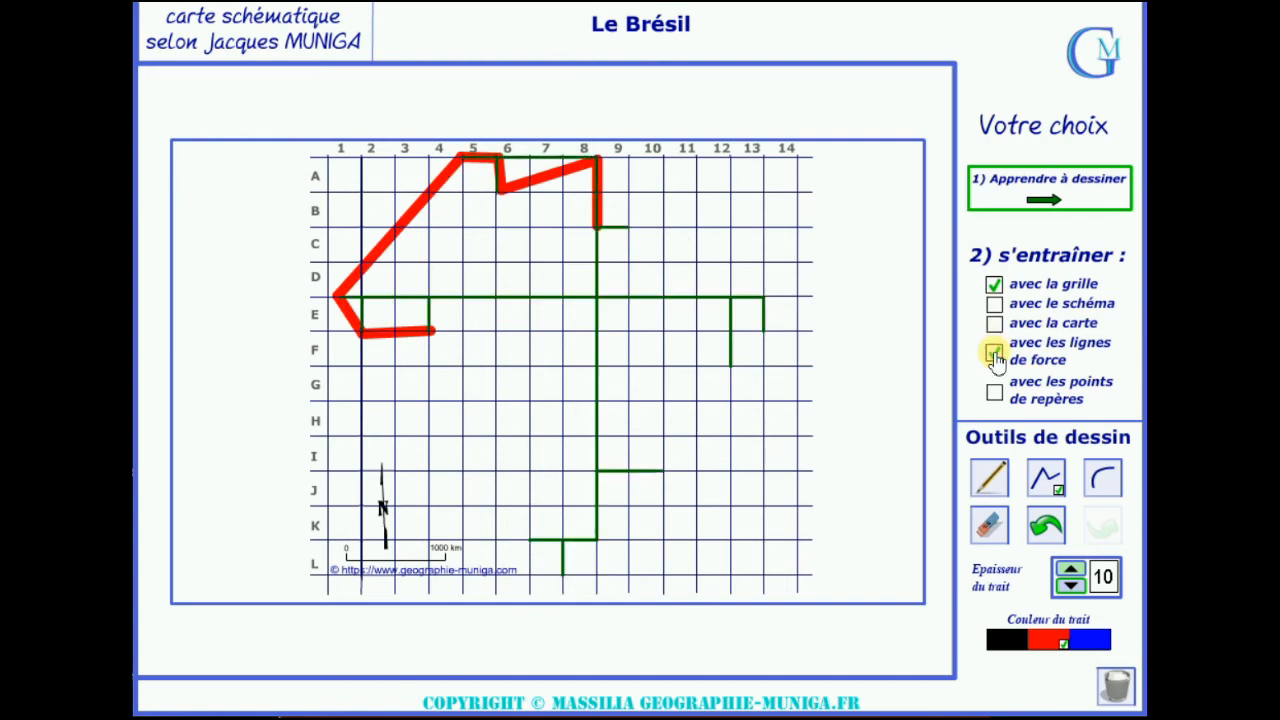
pyautogui.click(995, 305)
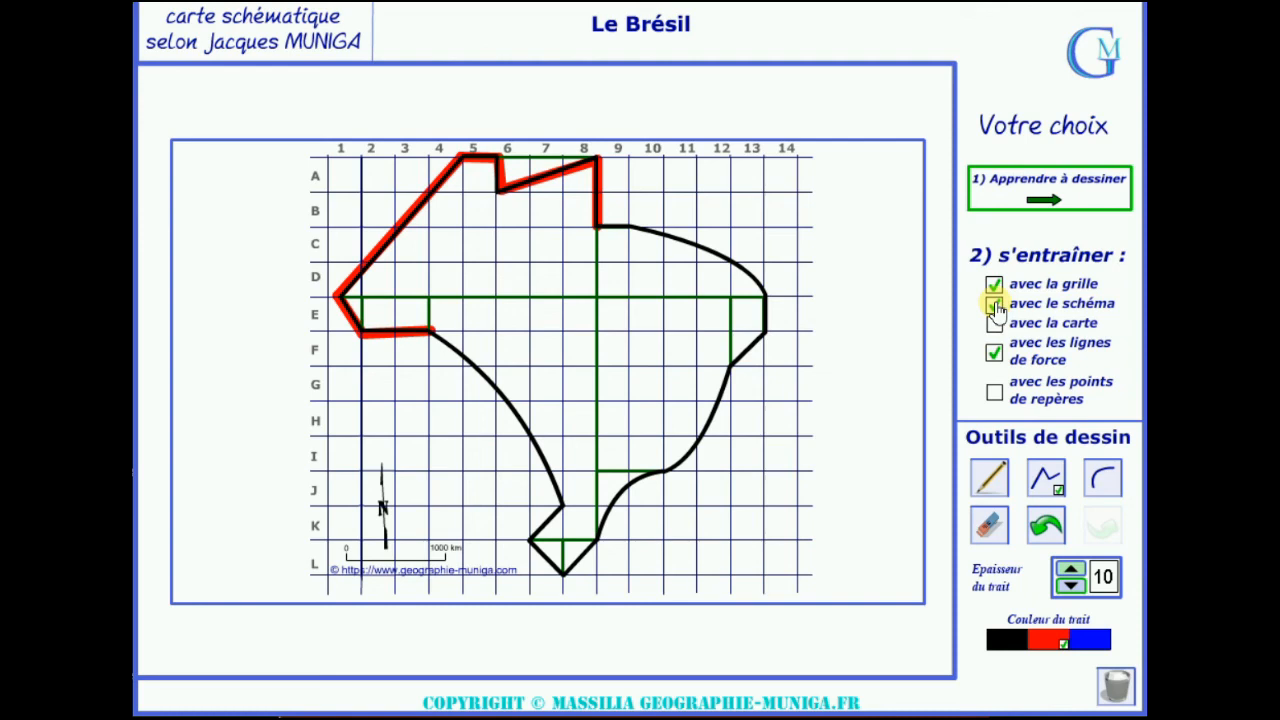
pyautogui.click(995, 305)
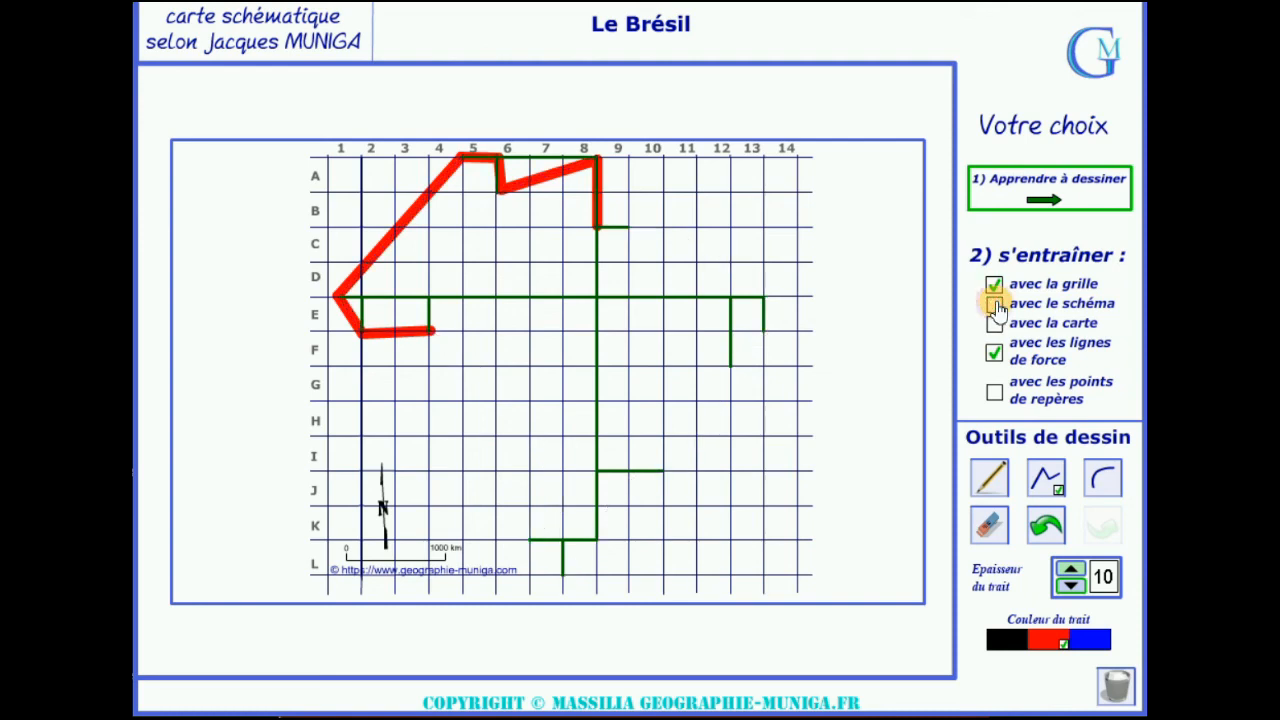
pyautogui.click(994, 393)
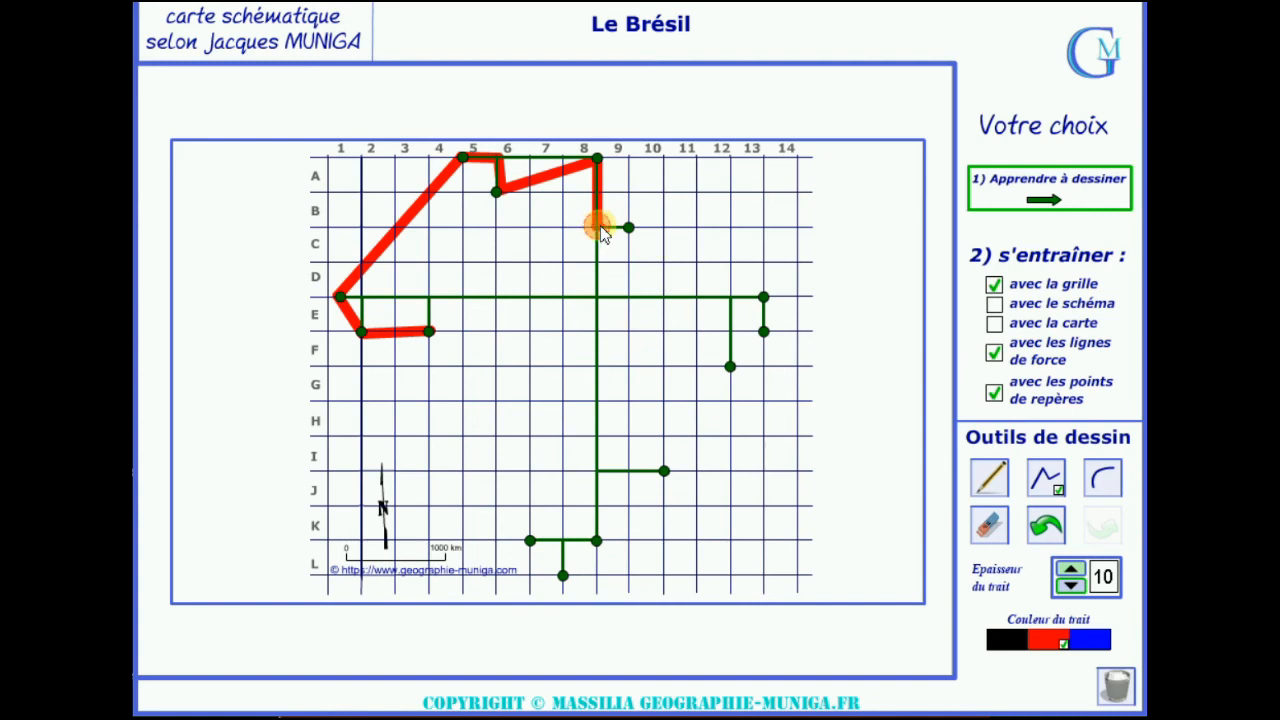
# Draw red segments between reference points along the top of C9 and the outer edge of E13, and hide the points and lines of force.
pyautogui.moveTo(597, 228); pyautogui.dragTo(629, 229)
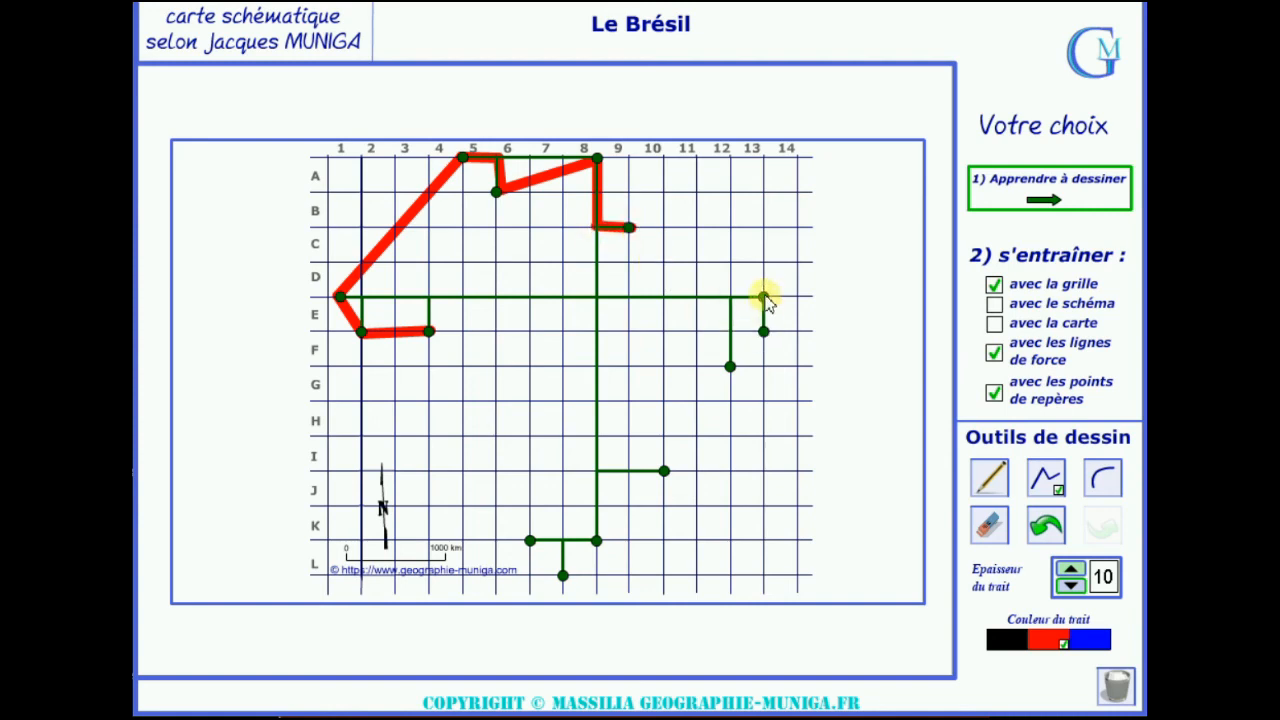
pyautogui.moveTo(764, 296); pyautogui.dragTo(767, 335)
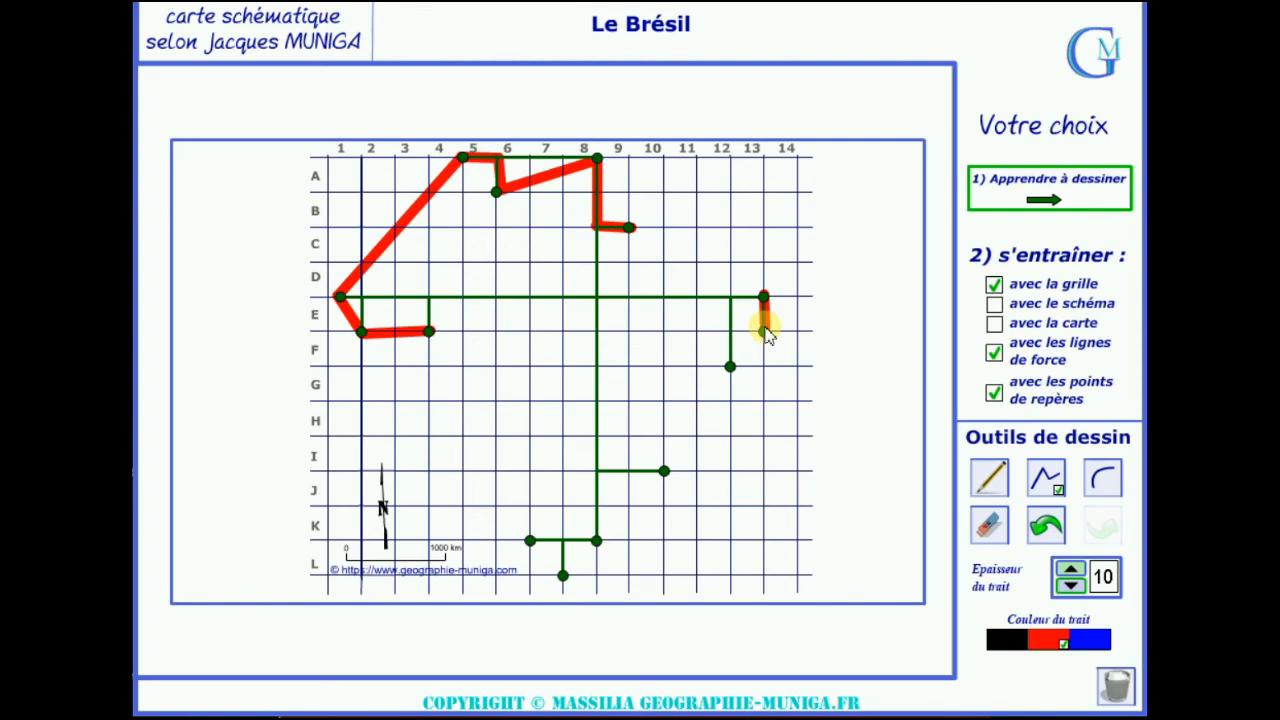
pyautogui.click(995, 395)
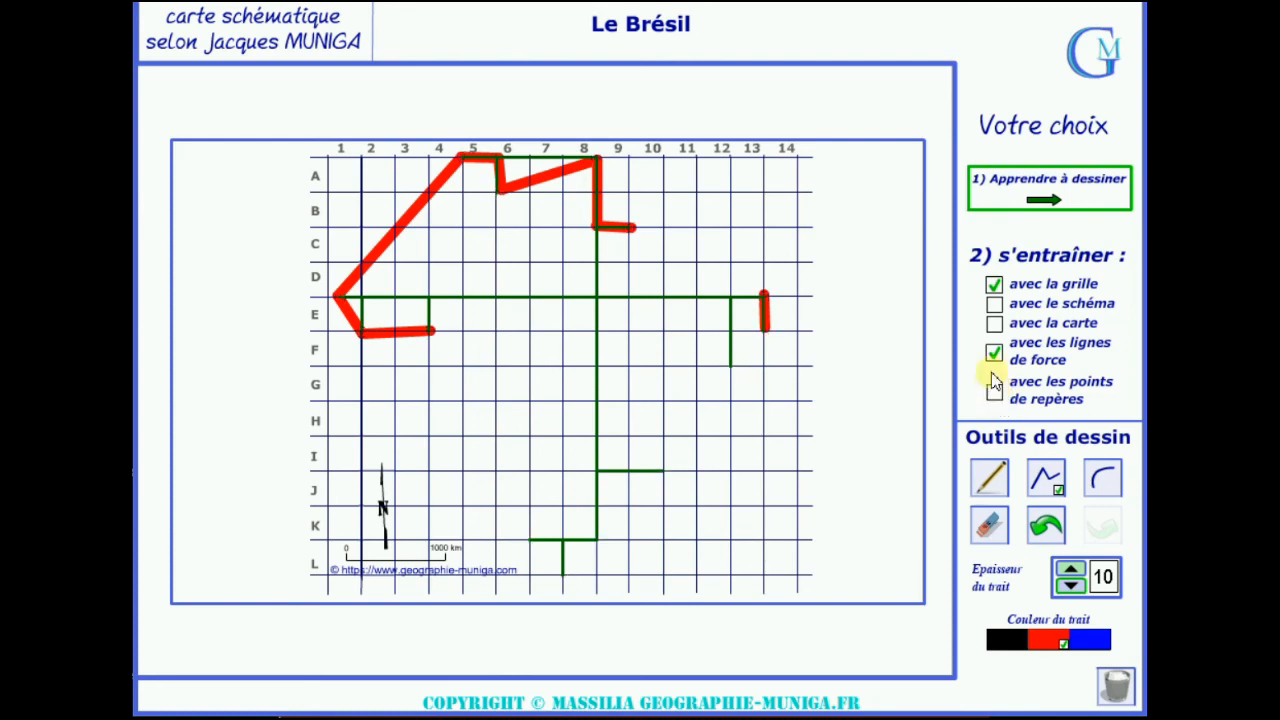
pyautogui.click(995, 355)
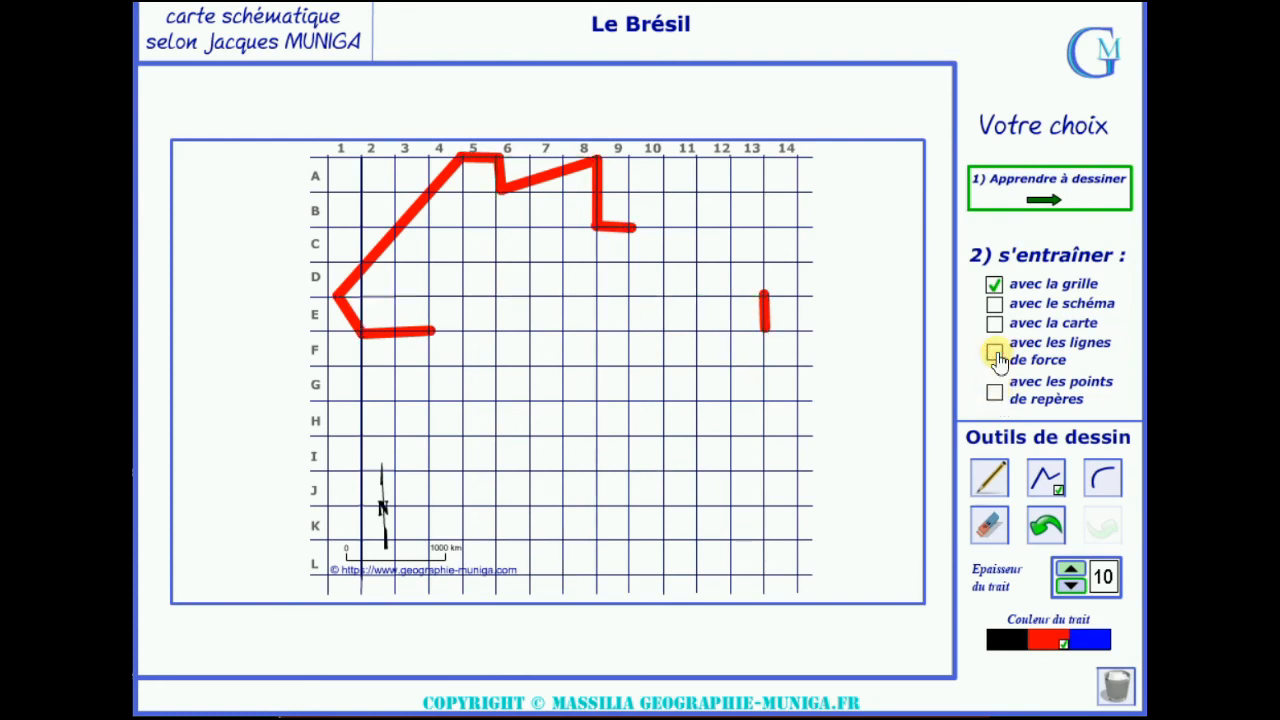
# Compare the drawing with the real map, and replace the map and grid with the schematic outline.
pyautogui.click(994, 323)
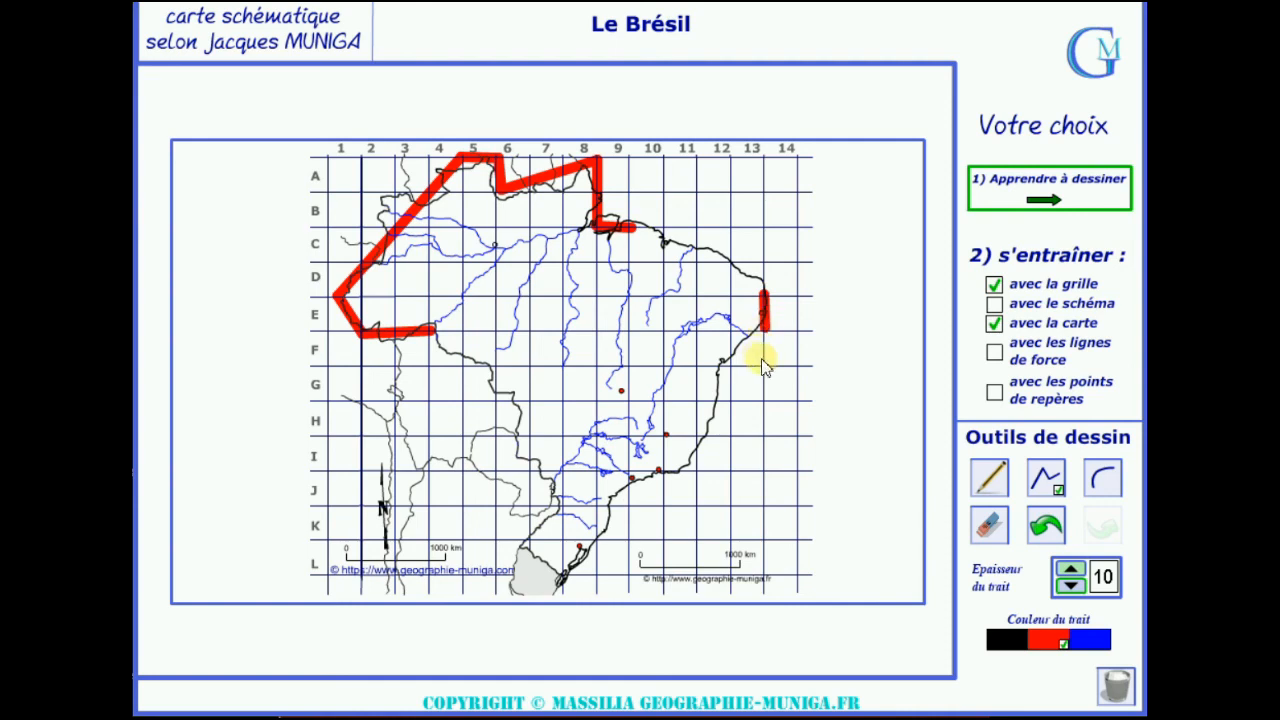
pyautogui.click(993, 325)
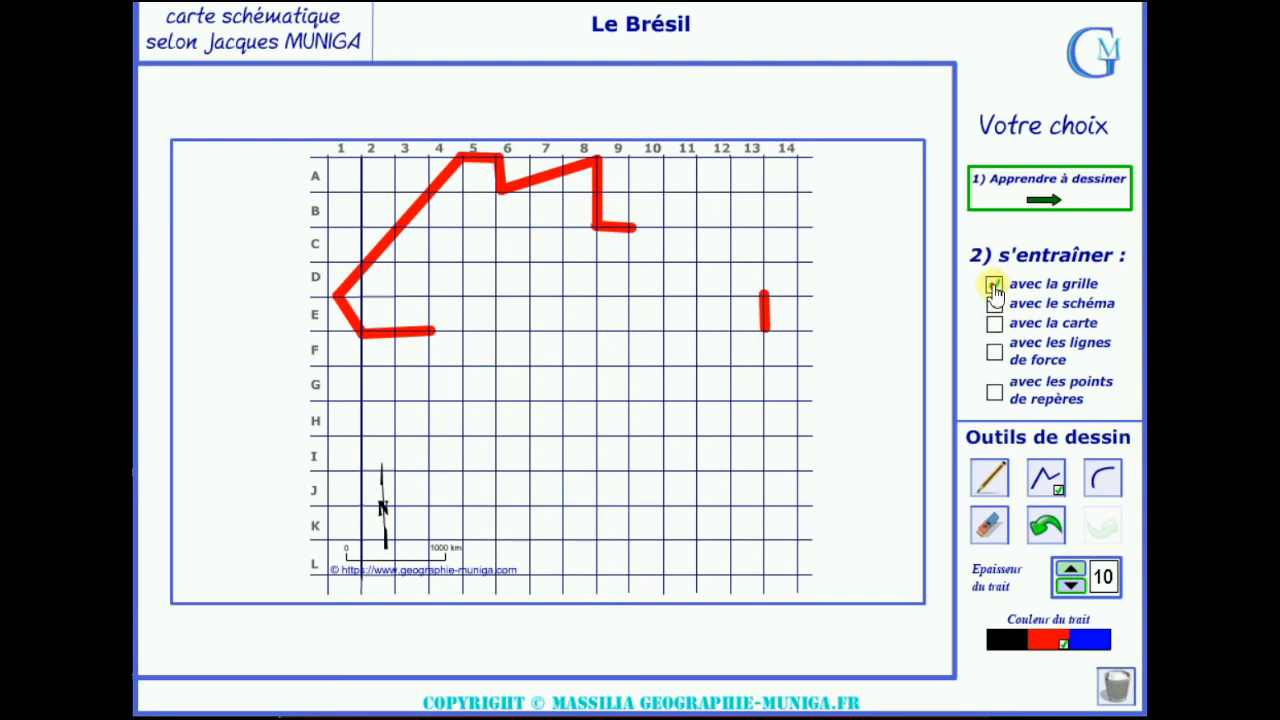
pyautogui.click(993, 287)
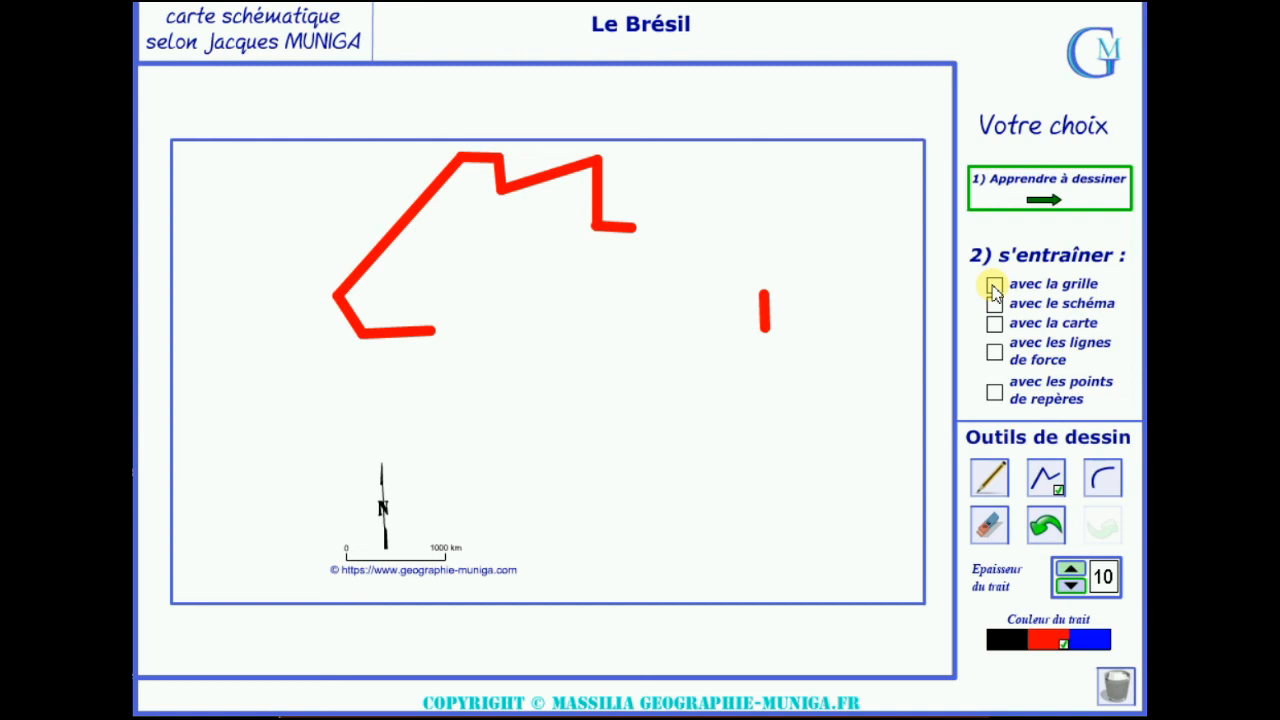
pyautogui.click(994, 304)
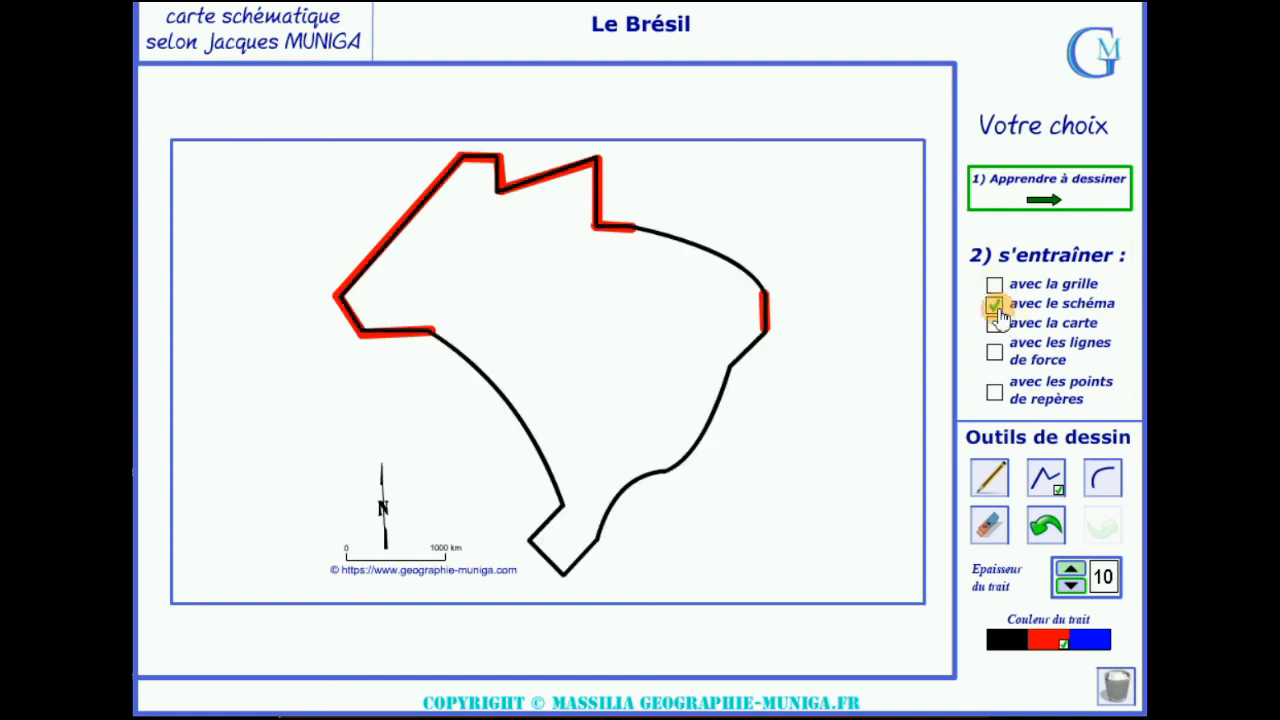